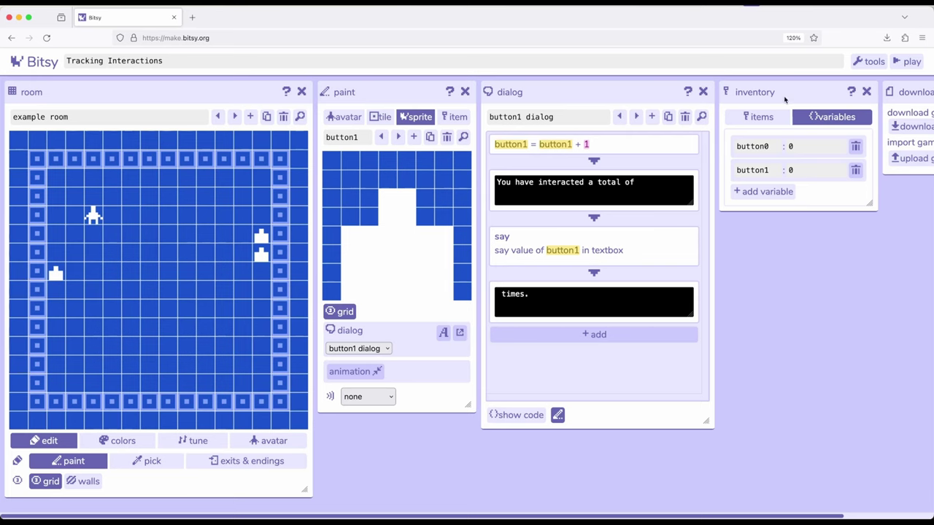
Review the inventory item counts and the game variables list
mouse_move(787, 94)
mouse_down()
mouse_move(781, 73)
mouse_move(786, 93)
mouse_up()
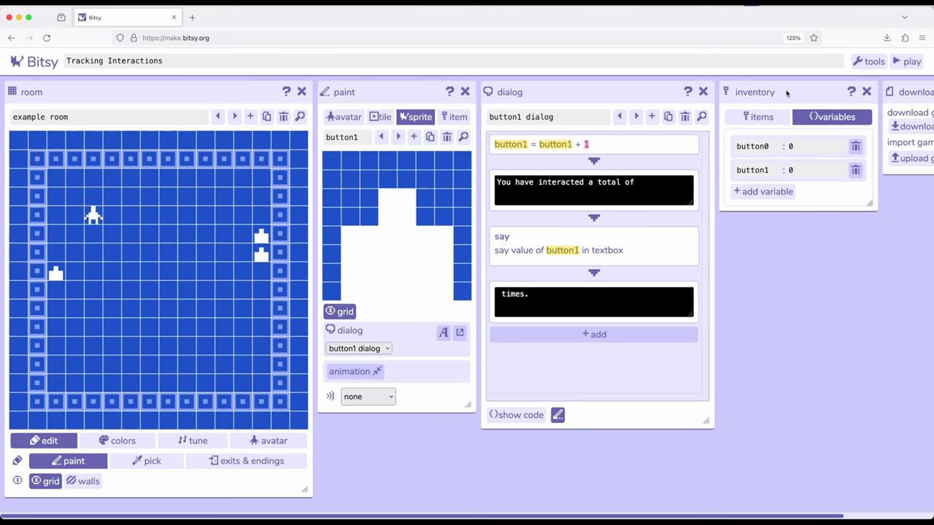
click(753, 118)
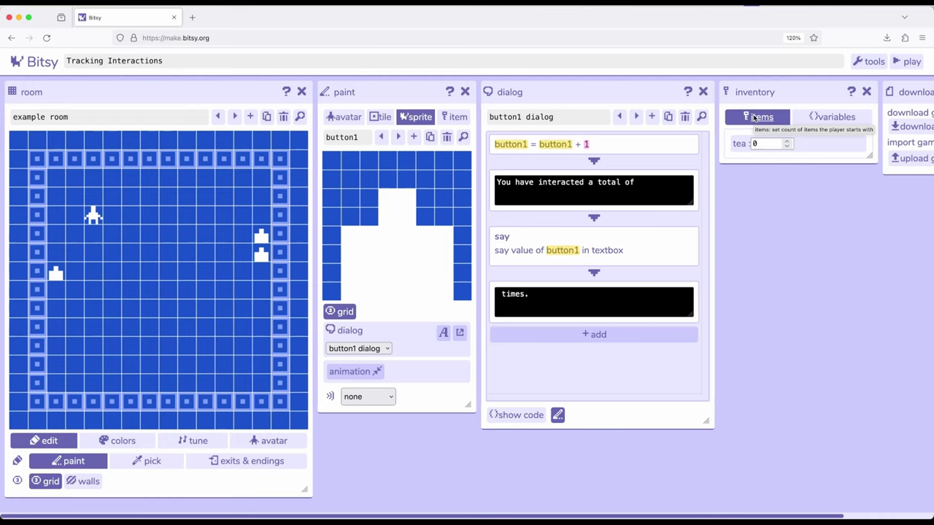
click(834, 118)
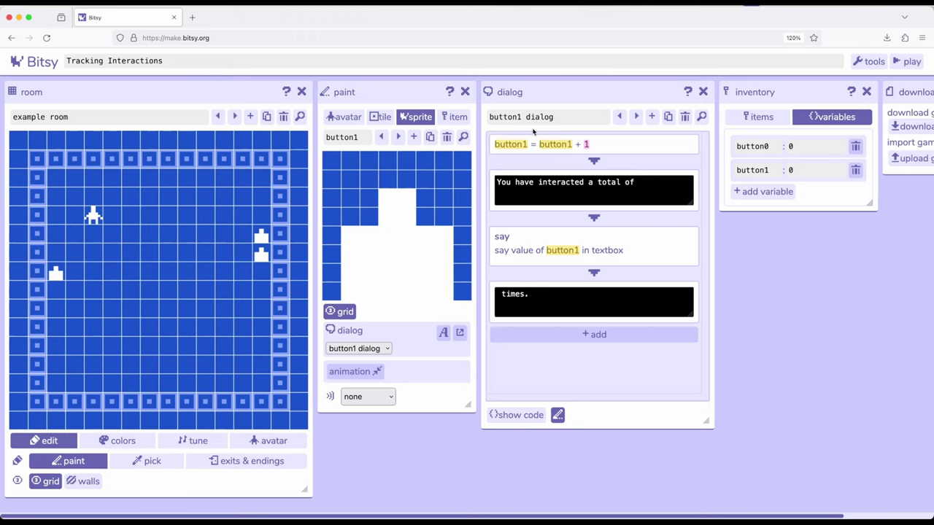
drag(552, 94, 552, 93)
click(558, 194)
Step through the button0 and button1 sprites to button2 and open its dialog
click(380, 138)
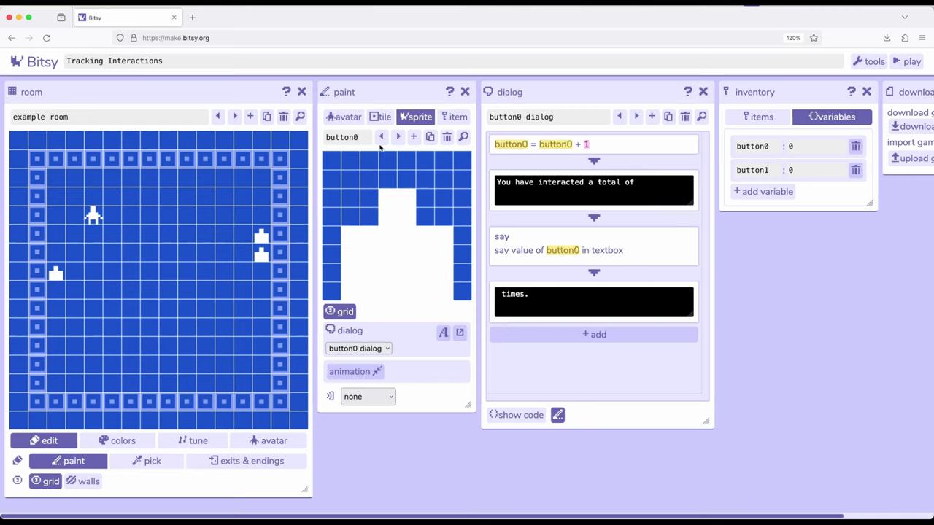
click(459, 332)
click(397, 137)
click(459, 332)
click(398, 138)
click(458, 333)
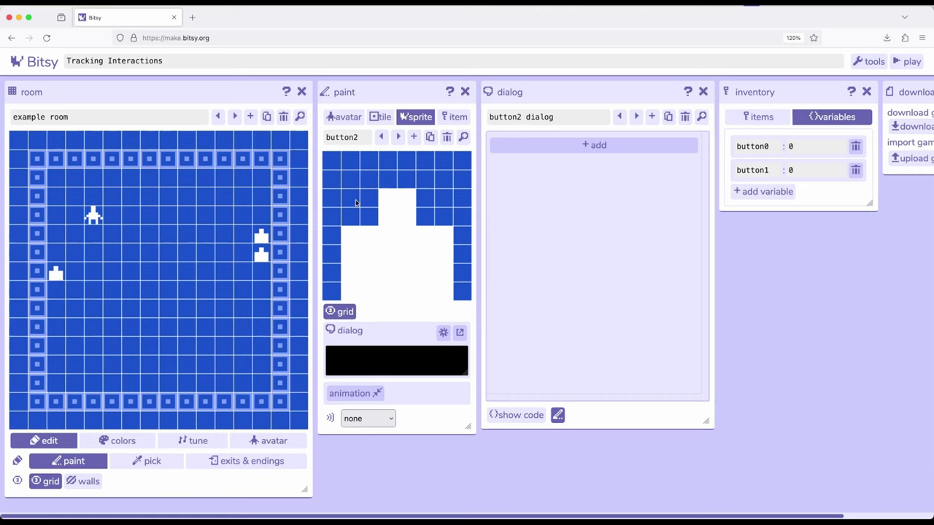
Add a set-variable-value action to button2's dialog
drag(551, 92, 552, 95)
click(563, 146)
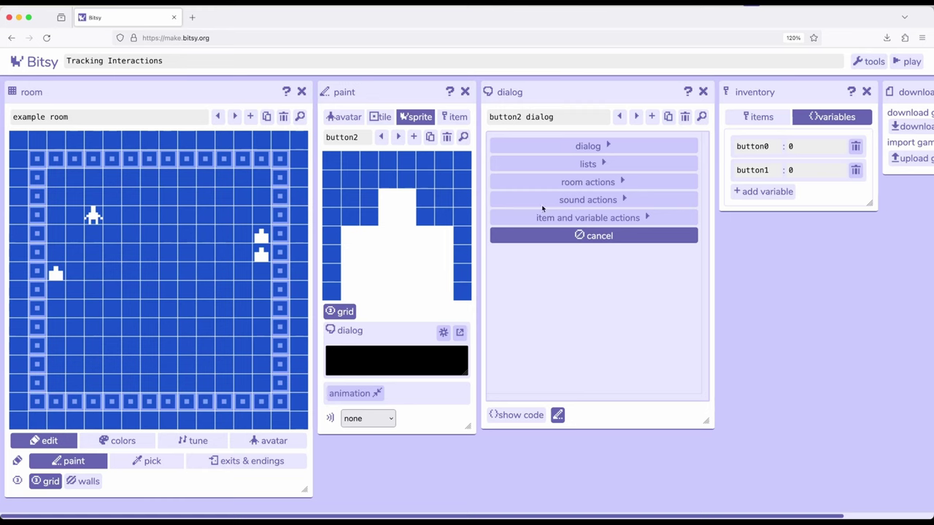
click(603, 218)
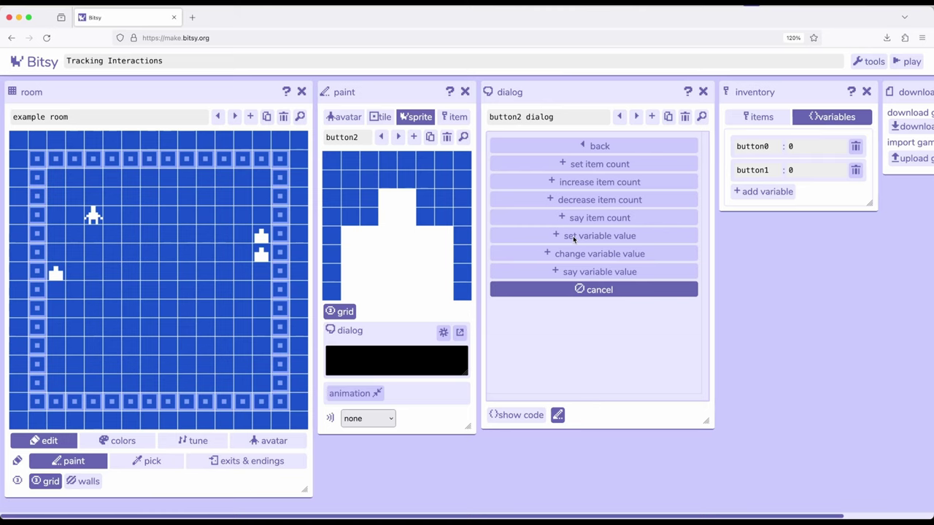
click(573, 237)
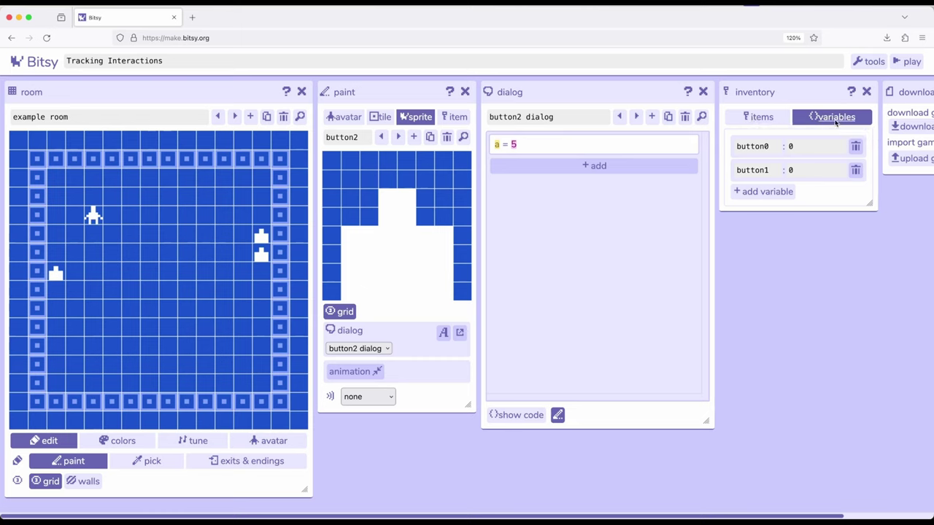
Set the action's variable to button0 and its value to 0
click(538, 145)
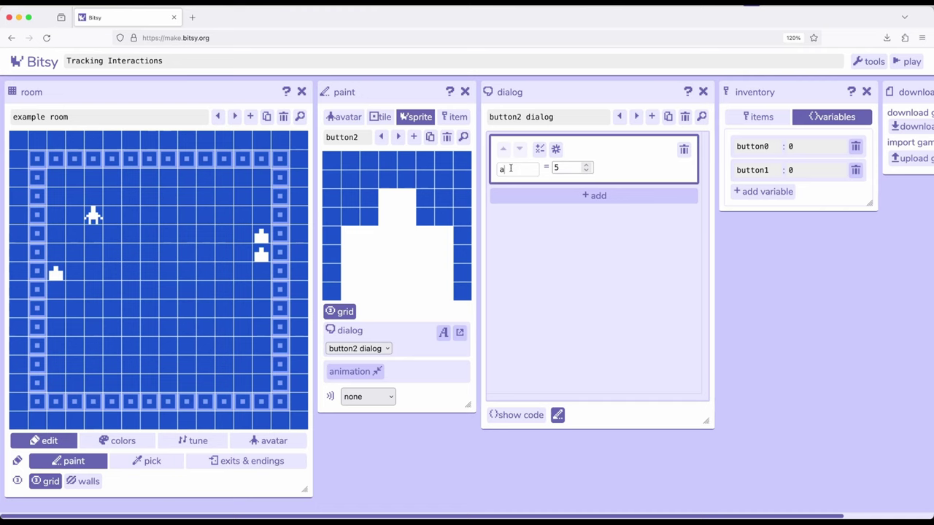
click(510, 168)
key(BackSpace)
text(bu)
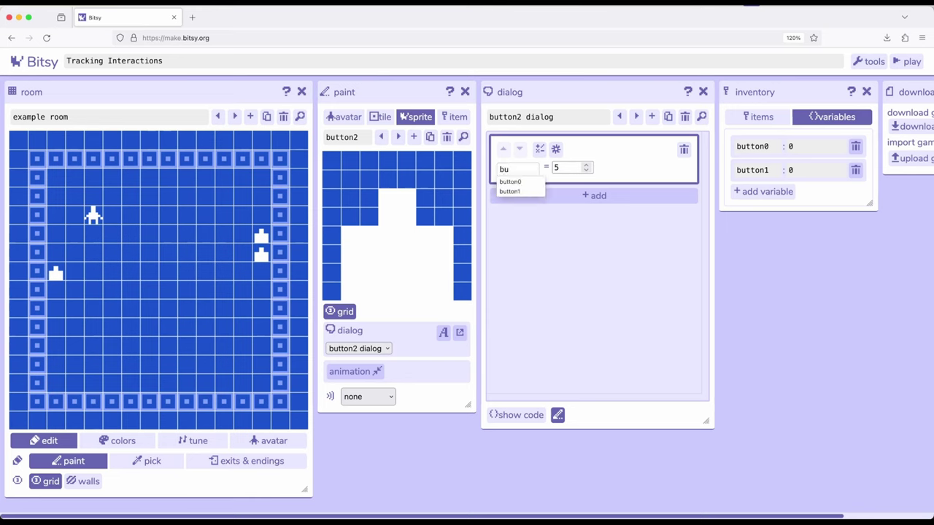
click(515, 183)
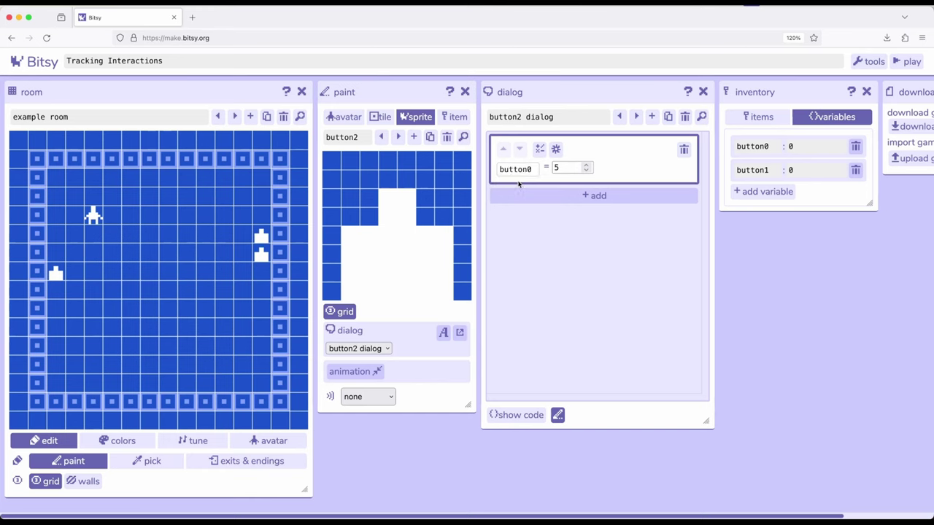
click(571, 168)
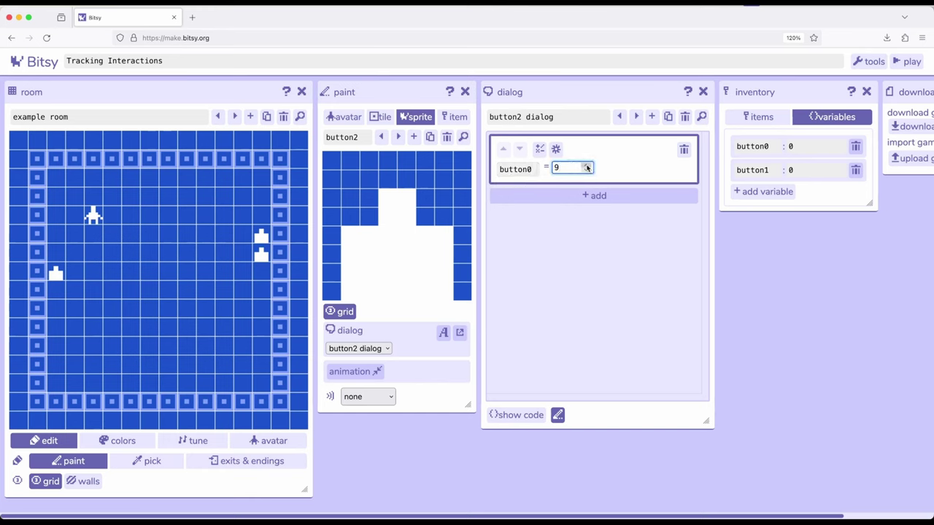
key(super+a)
text(9)
click(588, 171)
click(588, 171)
click(587, 171)
click(588, 171)
click(592, 196)
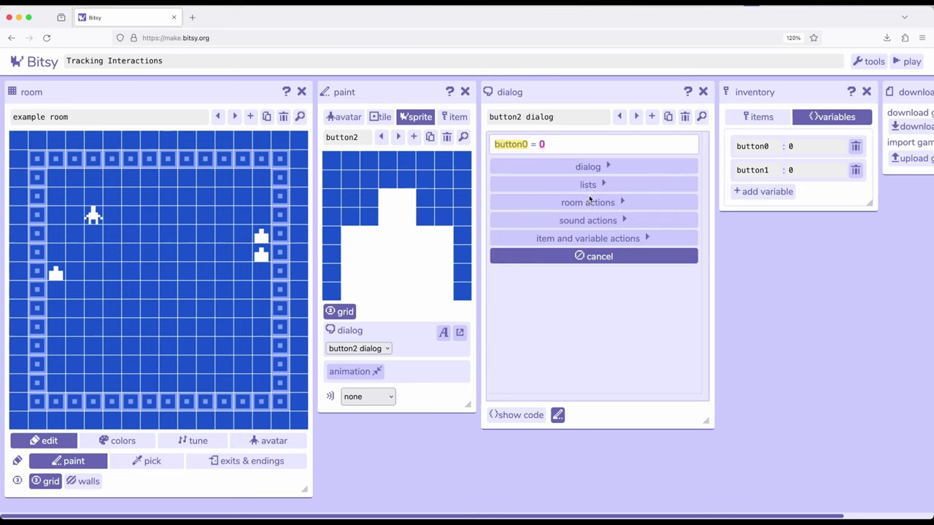
Add a second set-variable action that assigns button1 the value 0
click(544, 241)
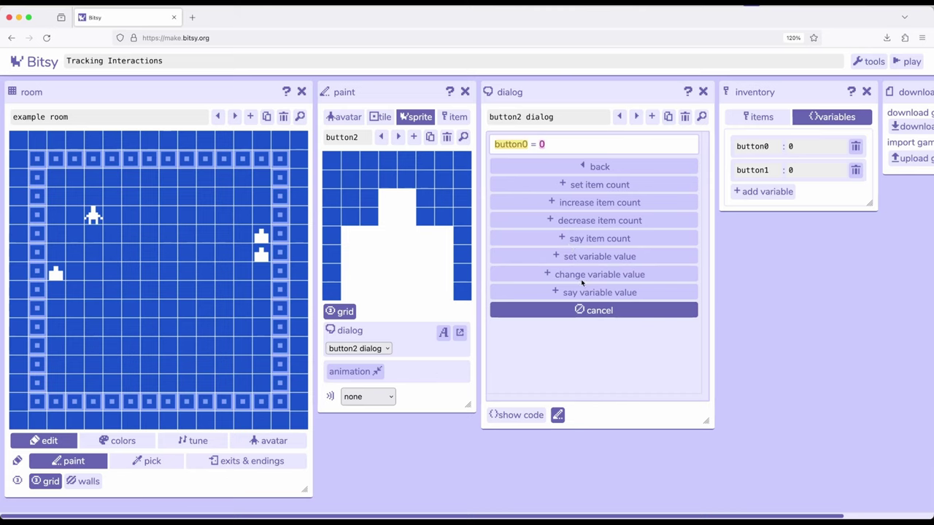
click(584, 256)
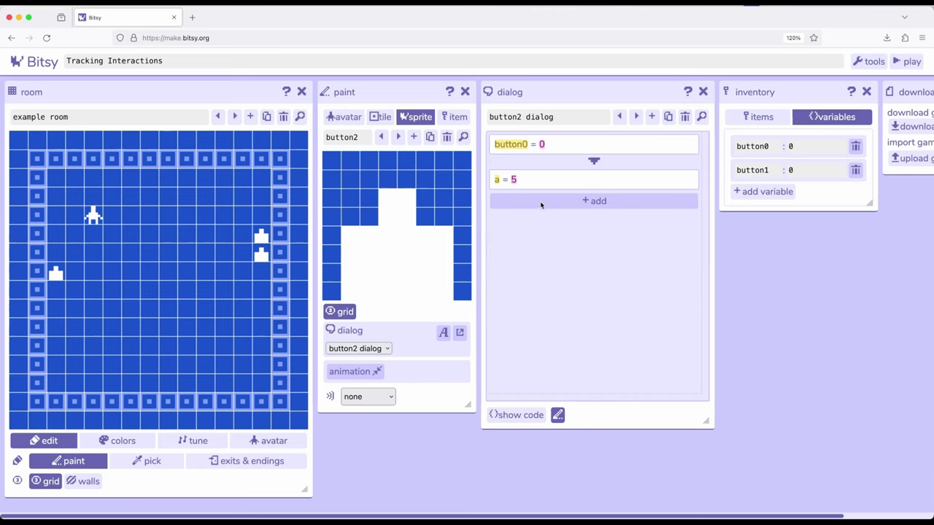
click(495, 181)
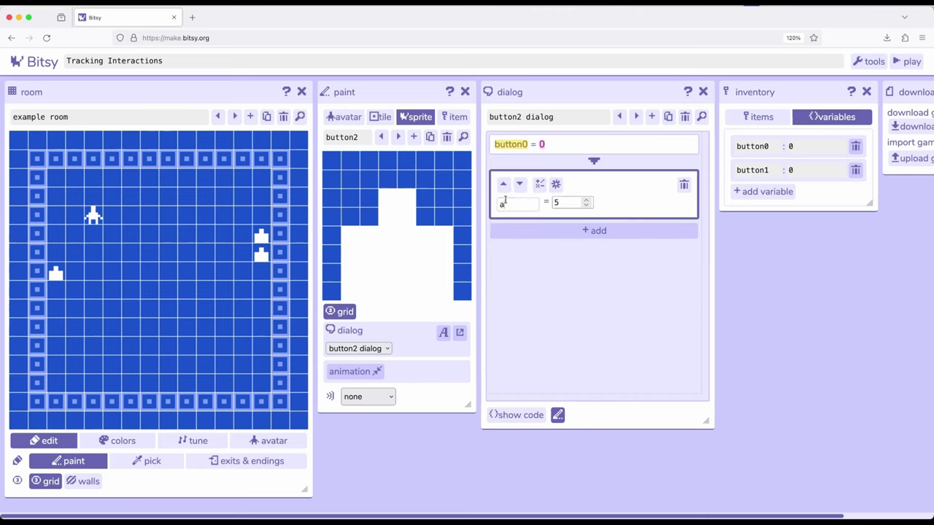
key(BackSpace)
text(bu)
click(525, 227)
click(585, 206)
click(588, 210)
click(587, 209)
click(587, 209)
click(587, 209)
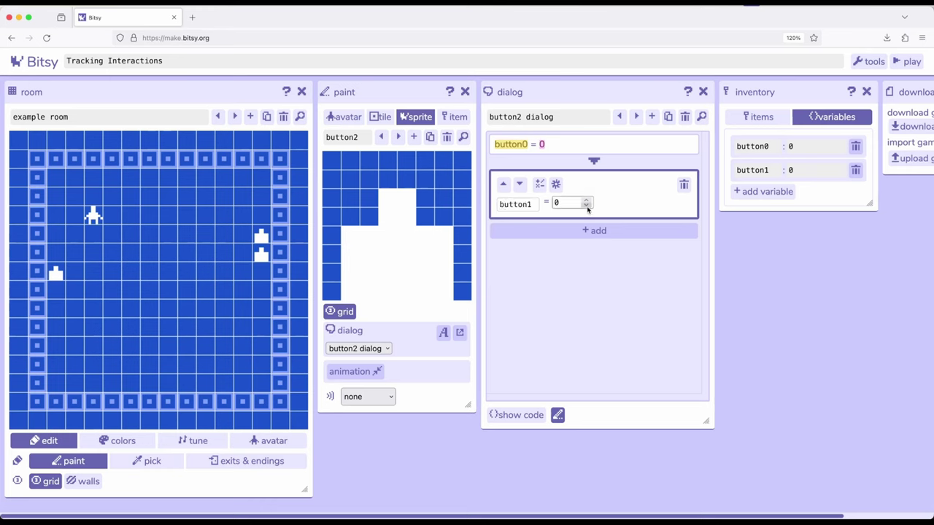
click(574, 267)
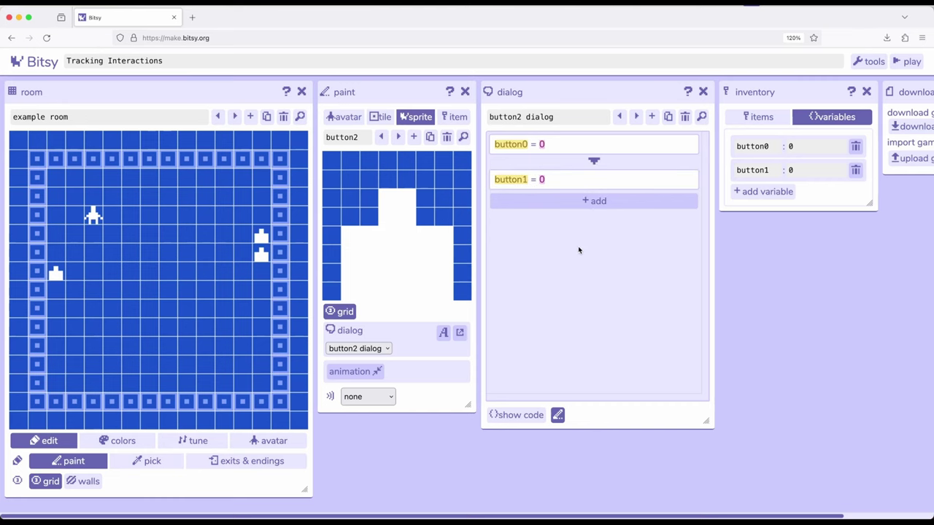
Append a dialog text line reading 'Interactions reset.' after the two resets
click(588, 201)
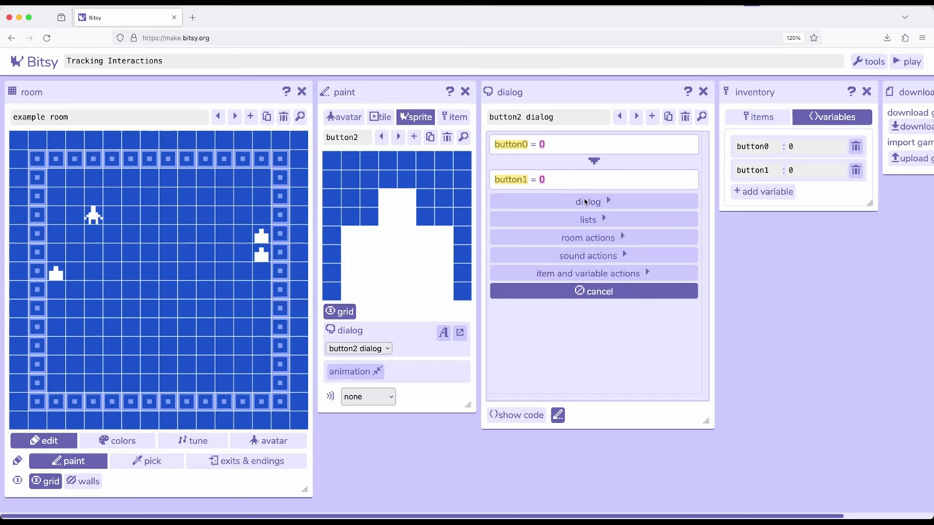
click(585, 202)
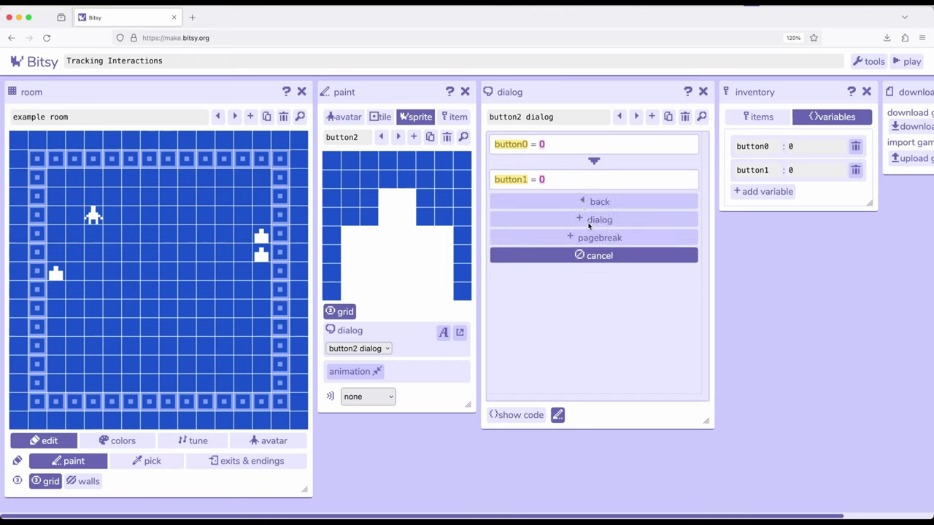
click(588, 221)
click(554, 222)
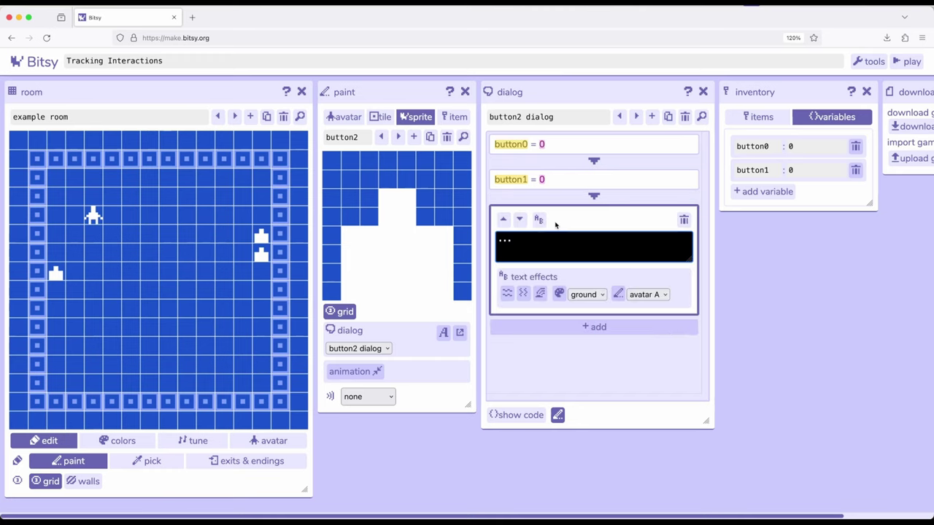
key(BackSpace)
key(BackSpace)
key(BackSpace)
text(Interactions reset.)
click(584, 368)
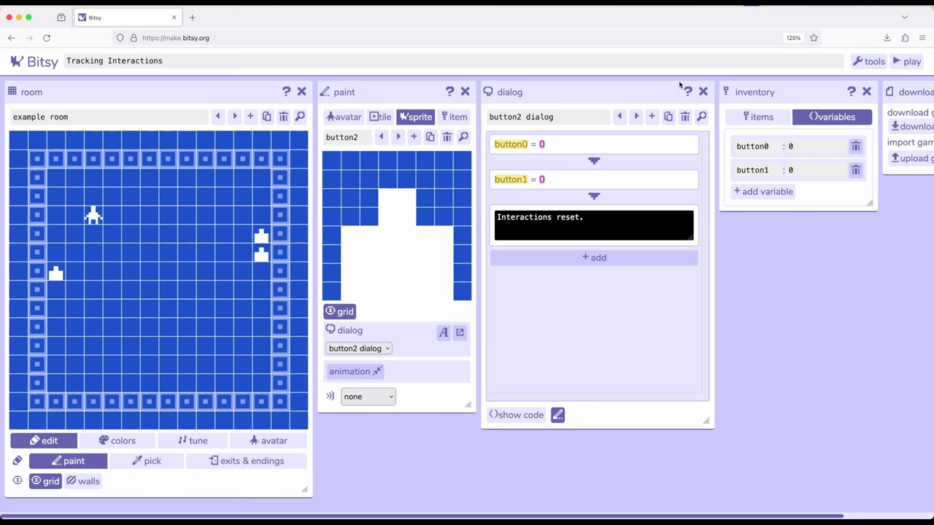
Start a playtest, bump button0, then walk into the reset sprite
click(907, 63)
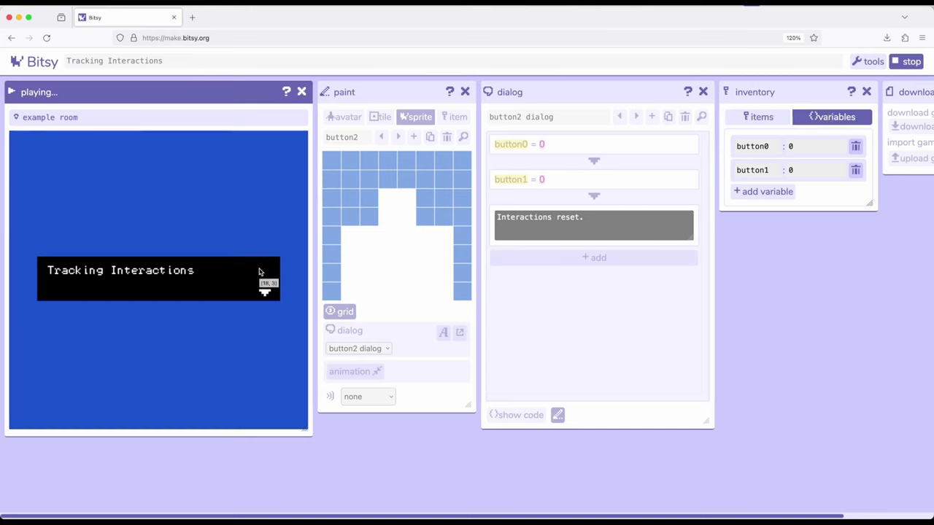
key(Right)
key(Right)
key(Right)
key(Right)
key(Right)
key(Right)
key(Right)
key(Right)
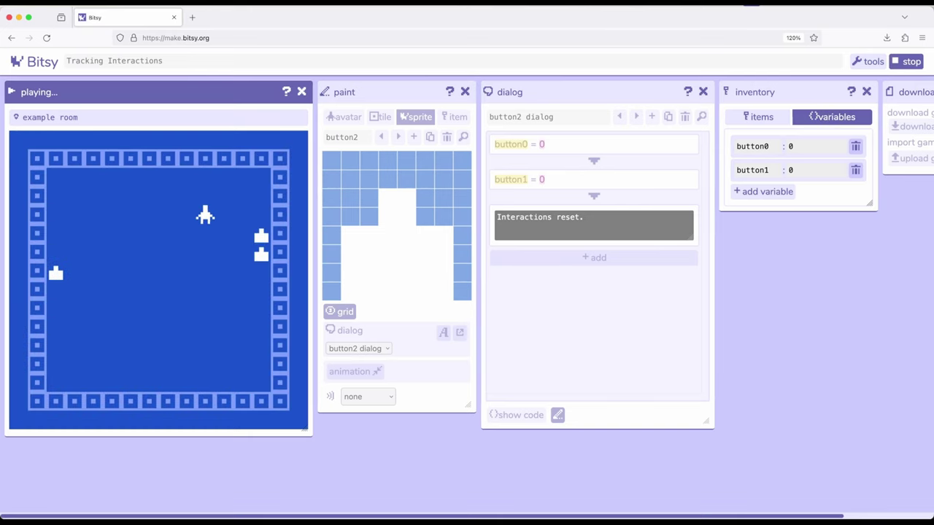
key(Down)
key(Right)
key(Right)
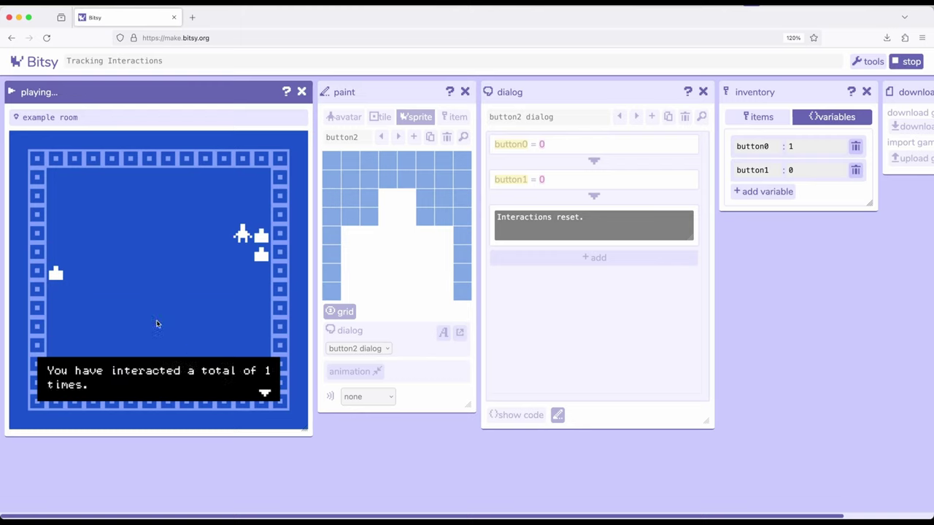
key(Left)
key(Left)
key(Left)
key(Left)
key(Left)
key(Left)
key(Left)
key(Left)
key(Left)
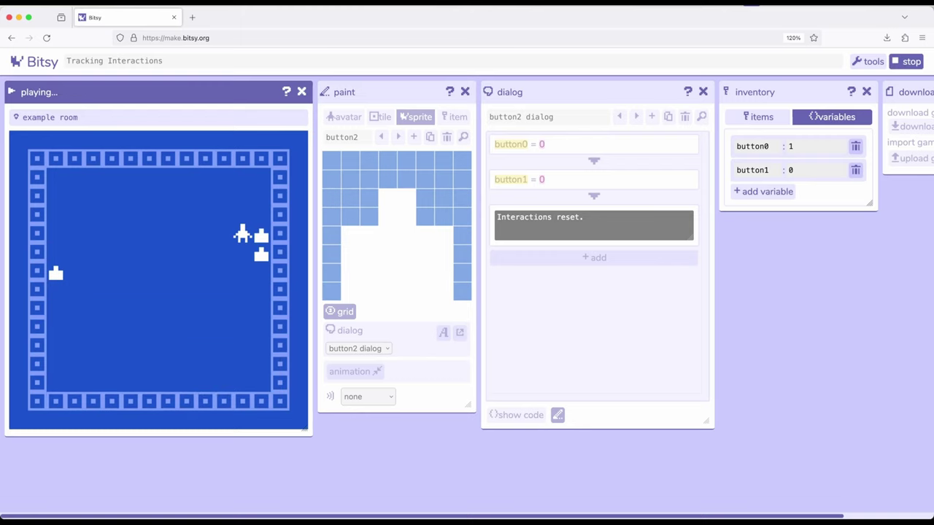
key(Down)
key(Down)
key(Left)
key(Left)
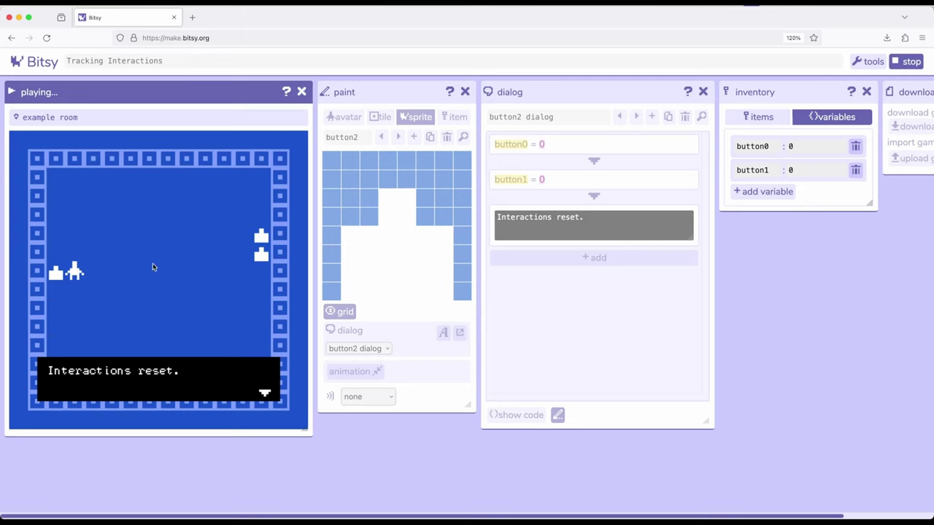
Bump button1 and button0, then hit the reset sprite to zero both counters
key(Right)
key(Right)
key(Right)
key(Right)
key(Right)
key(Right)
key(Right)
key(Right)
key(Right)
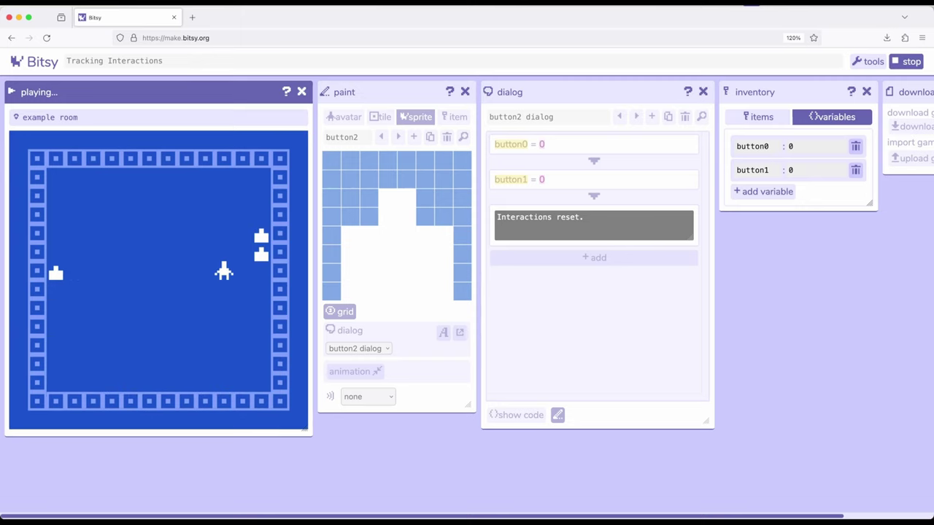
key(Up)
key(Right)
key(Right)
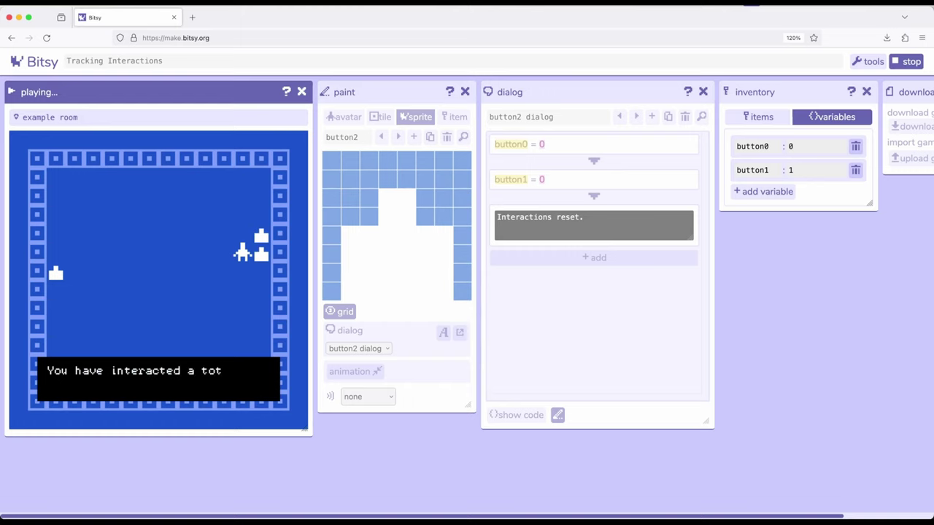
key(Right)
key(Up)
key(Right)
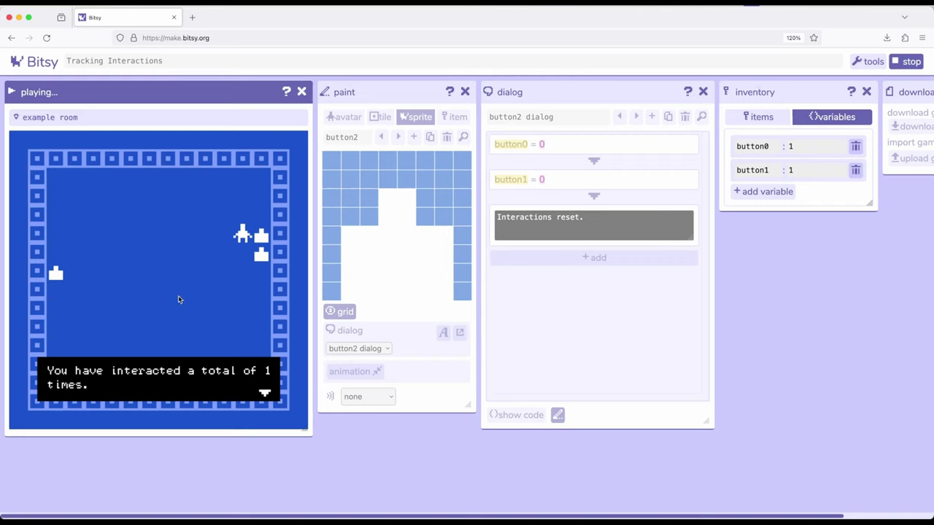
key(Left)
key(Left)
key(Left)
key(Left)
key(Left)
key(Left)
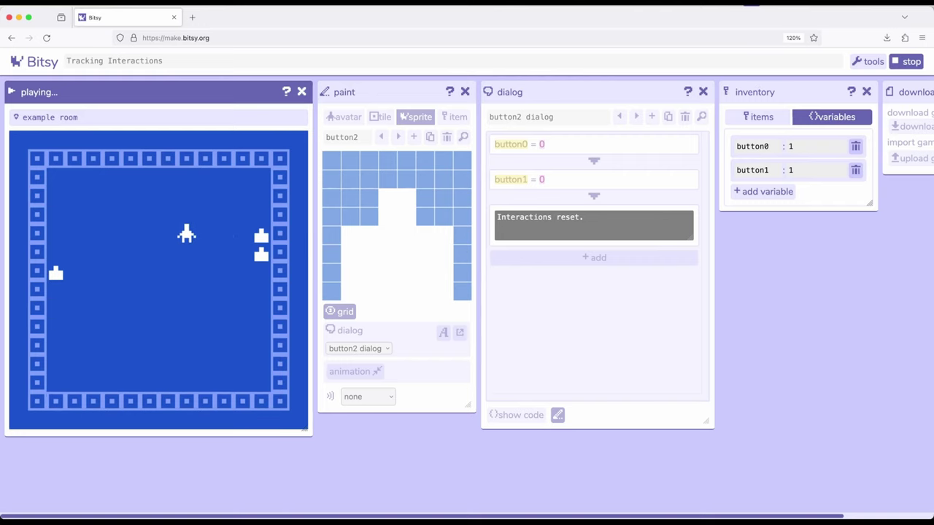
key(Left)
key(Down)
key(Down)
key(Left)
key(Left)
key(Left)
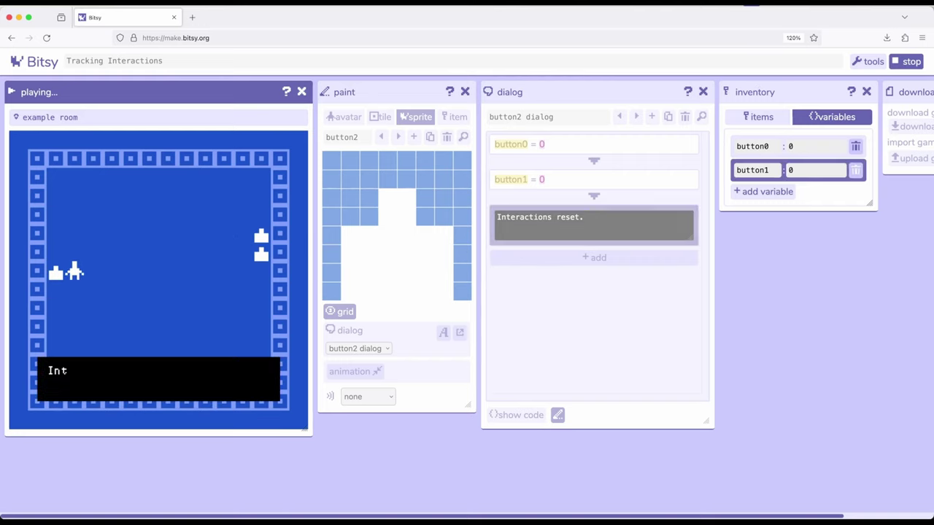
key(Left)
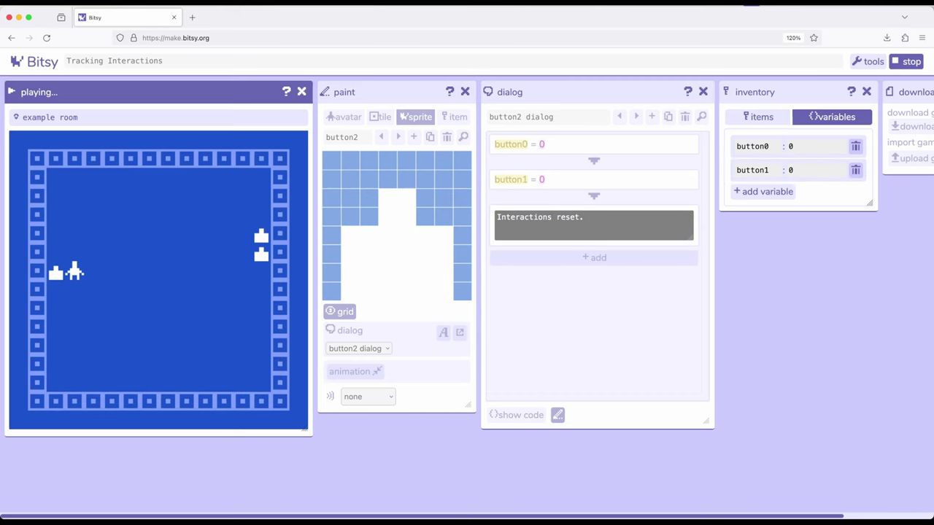
Stop the playtest and return to the editor
click(906, 61)
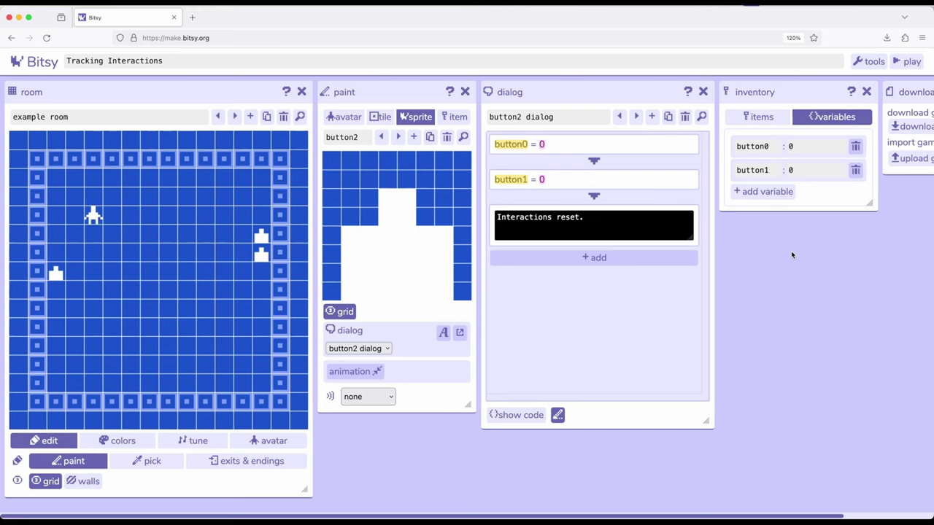
click(766, 191)
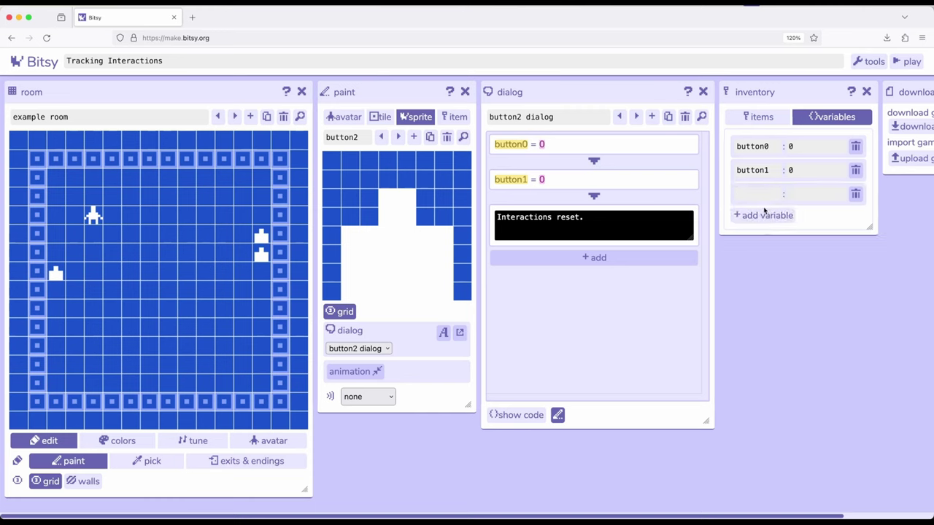
click(818, 195)
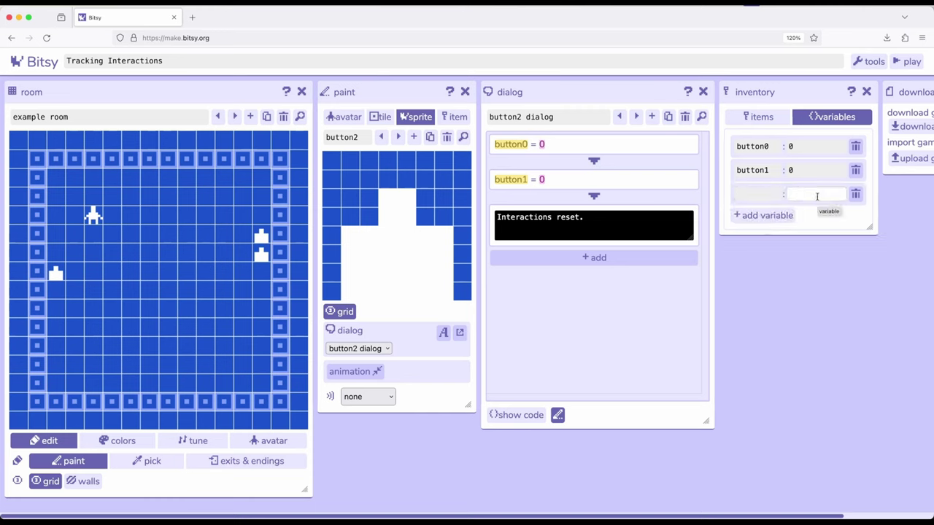
click(855, 194)
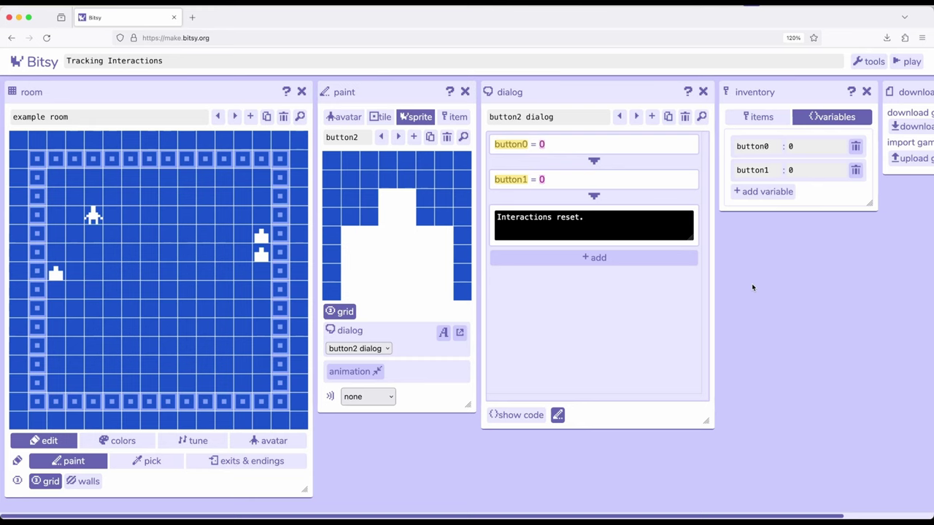
drag(556, 92, 558, 94)
drag(565, 88, 566, 92)
click(583, 256)
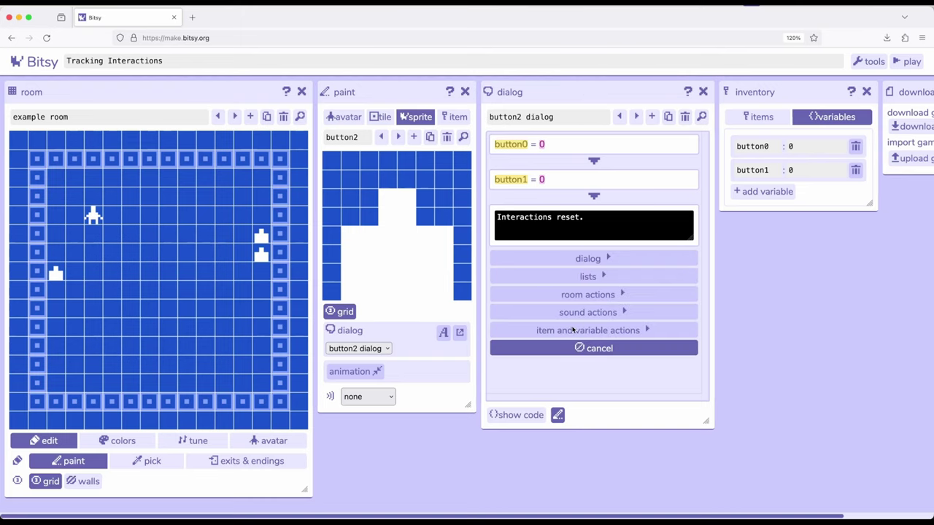
click(579, 331)
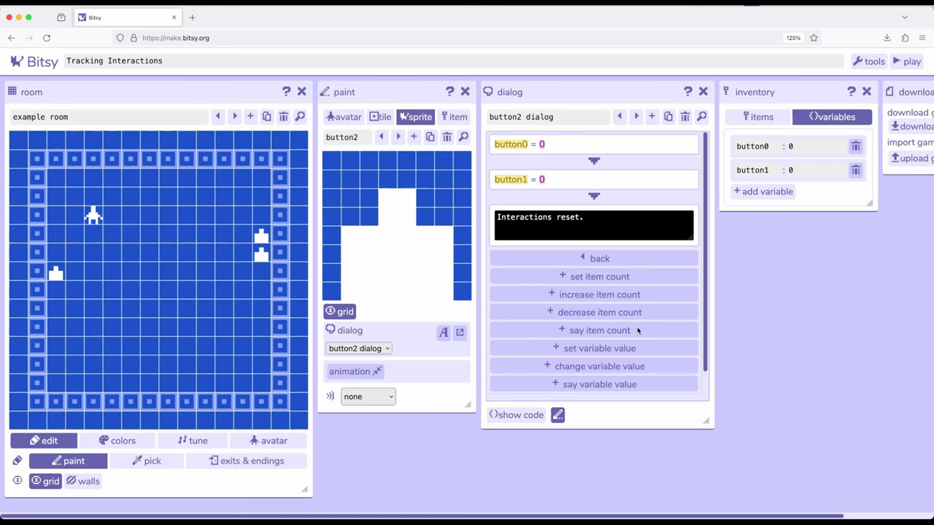
scroll(637, 327, down, 1)
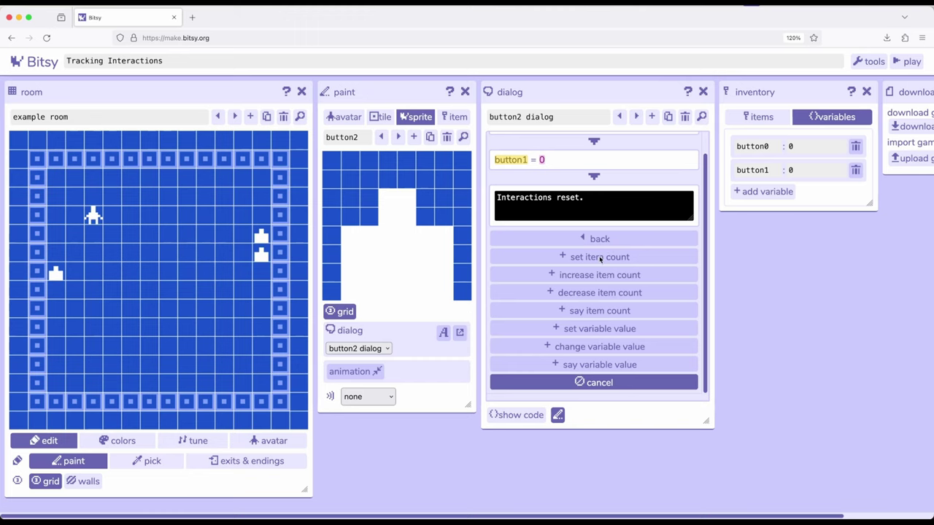
click(595, 387)
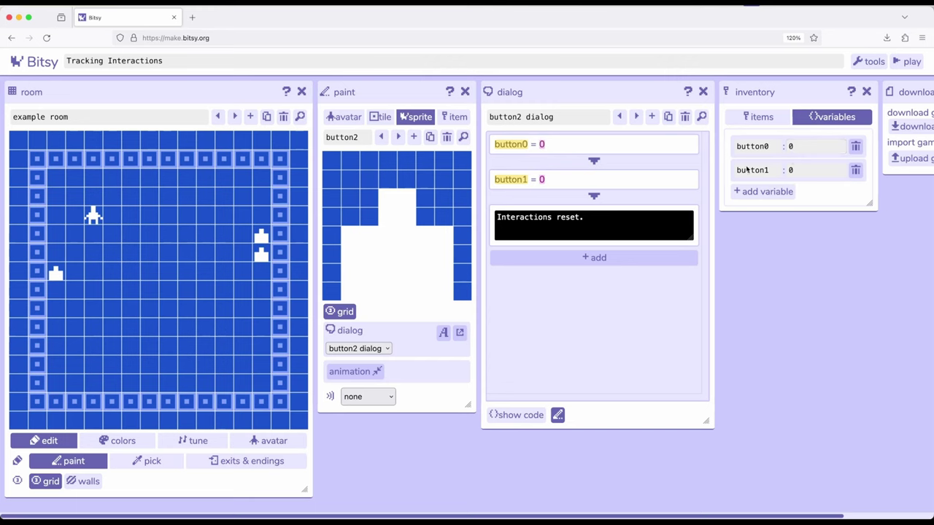
click(551, 187)
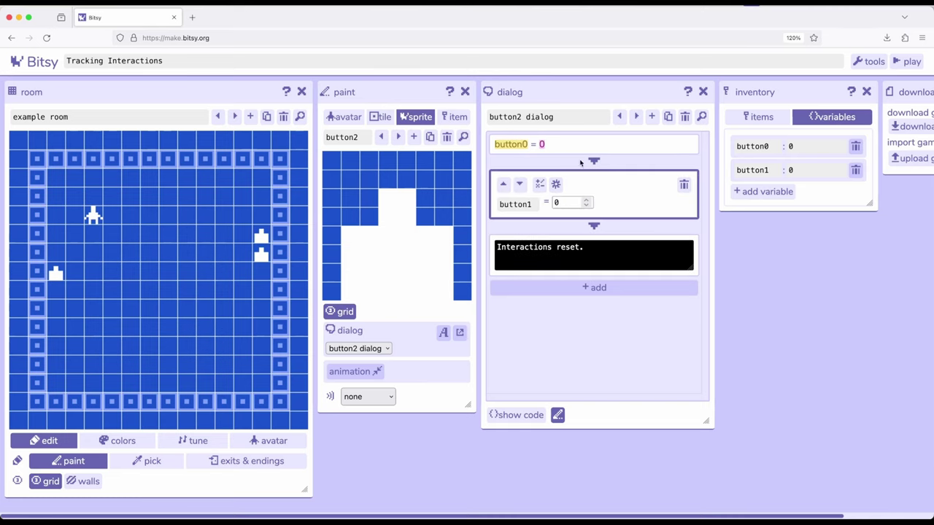
click(562, 145)
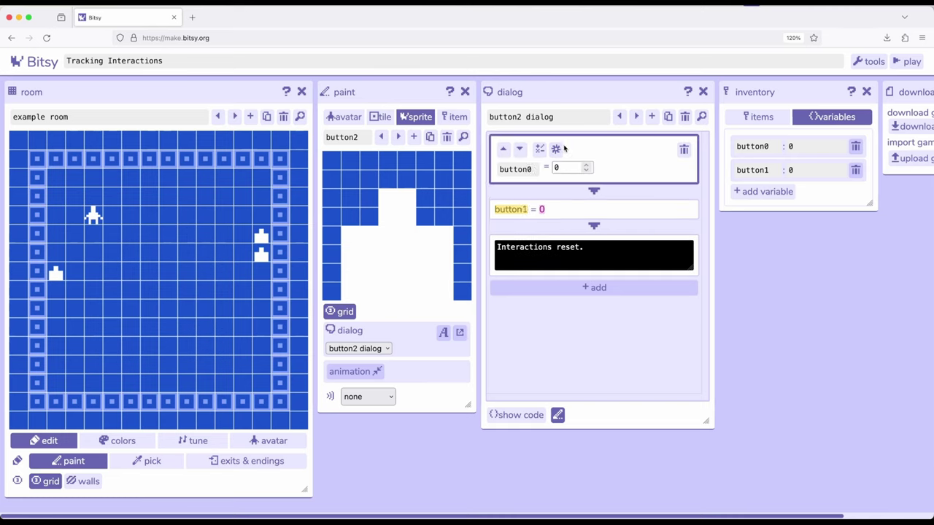
click(575, 344)
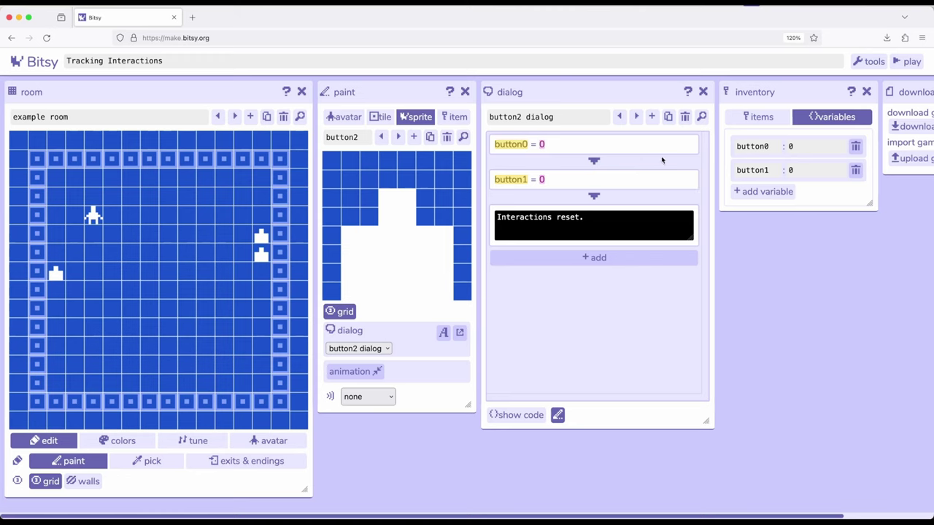
click(381, 136)
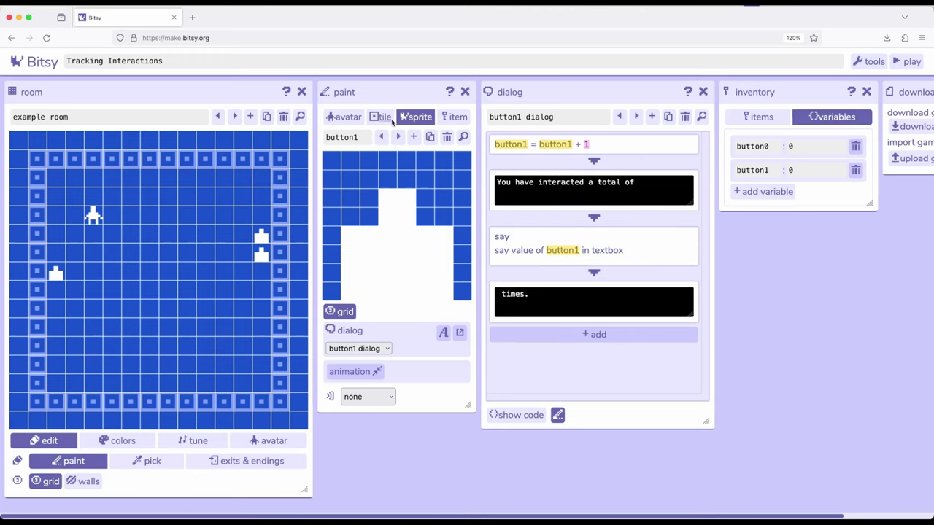
click(399, 138)
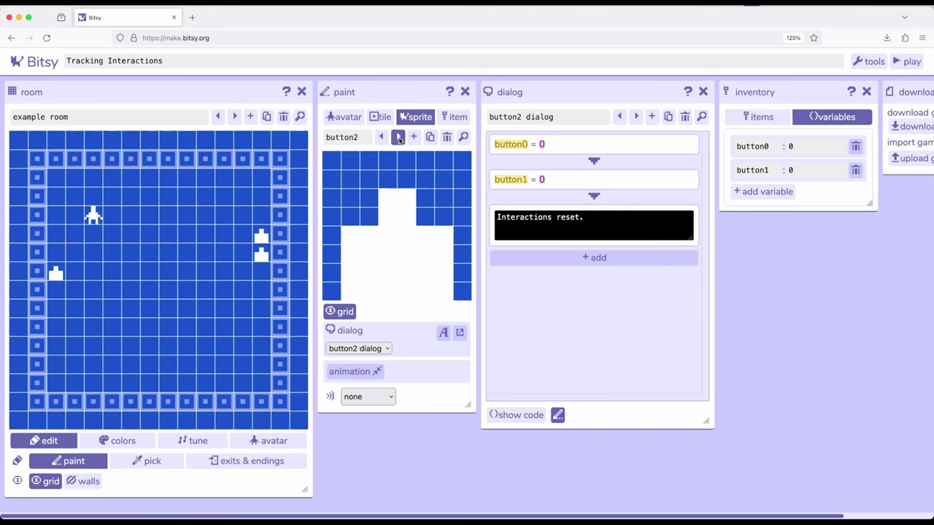
click(398, 138)
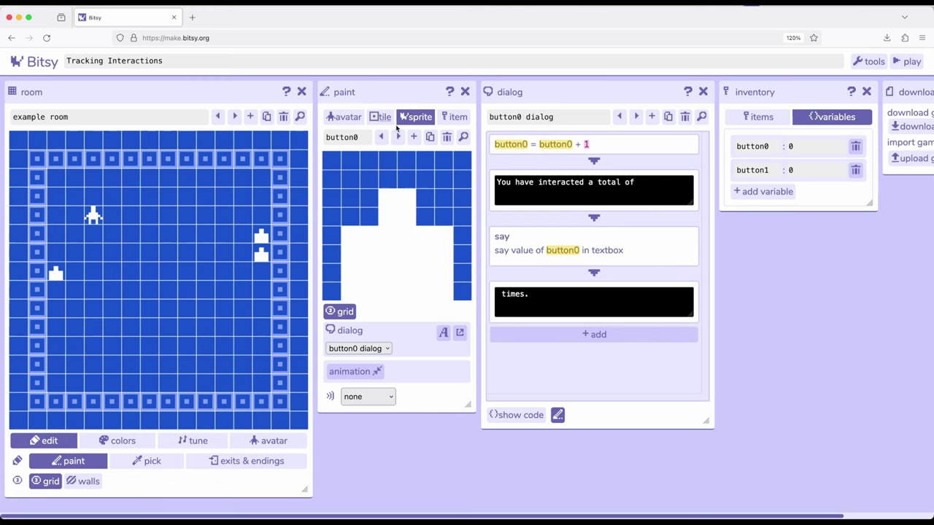
click(399, 138)
click(399, 138)
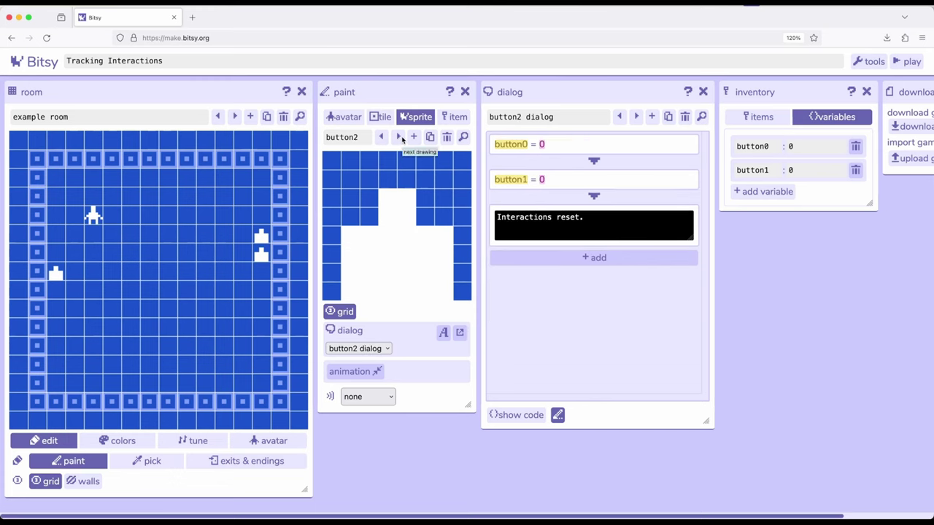